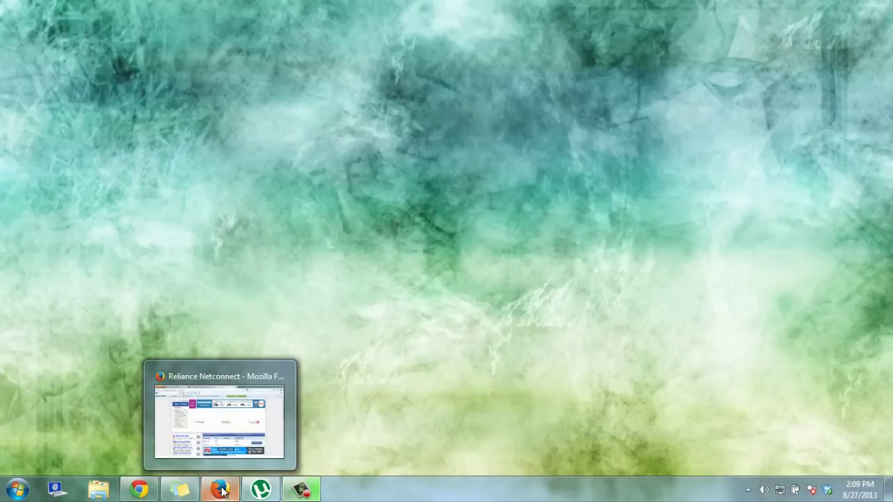
Load docstoc.com in a new Chrome tab and begin signing in with Facebook
left_click(140, 491)
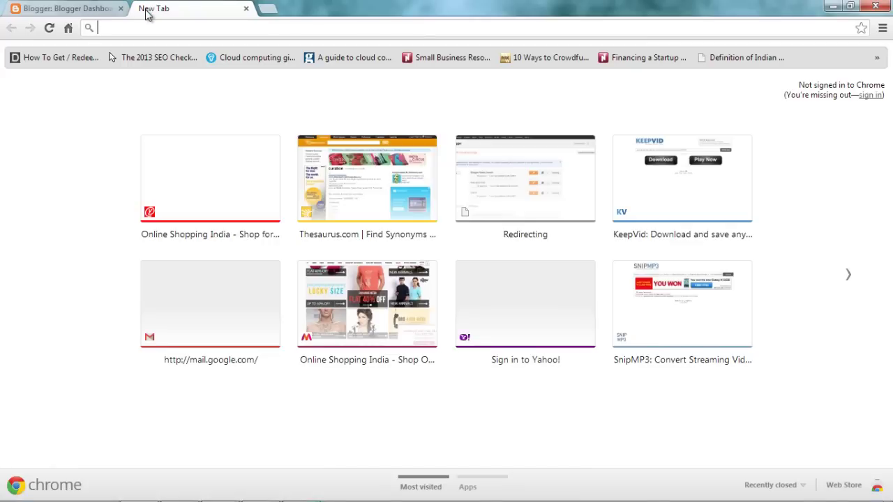
type("docsto")
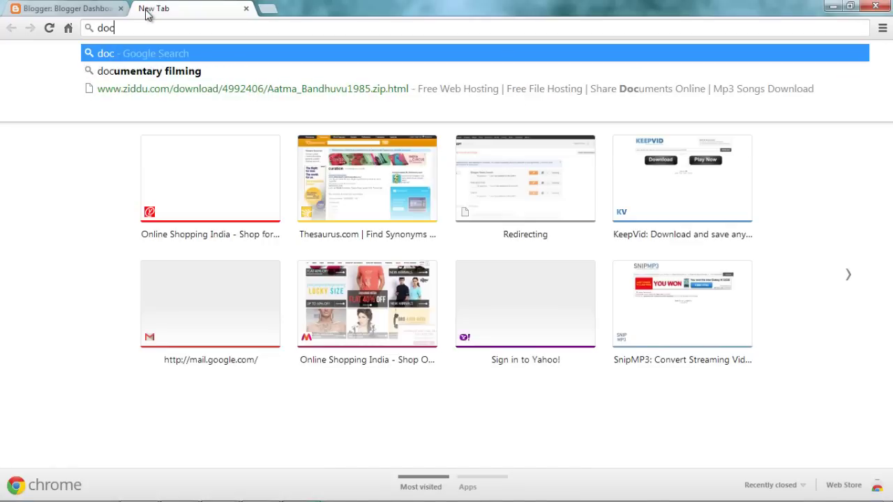
type("c.com")
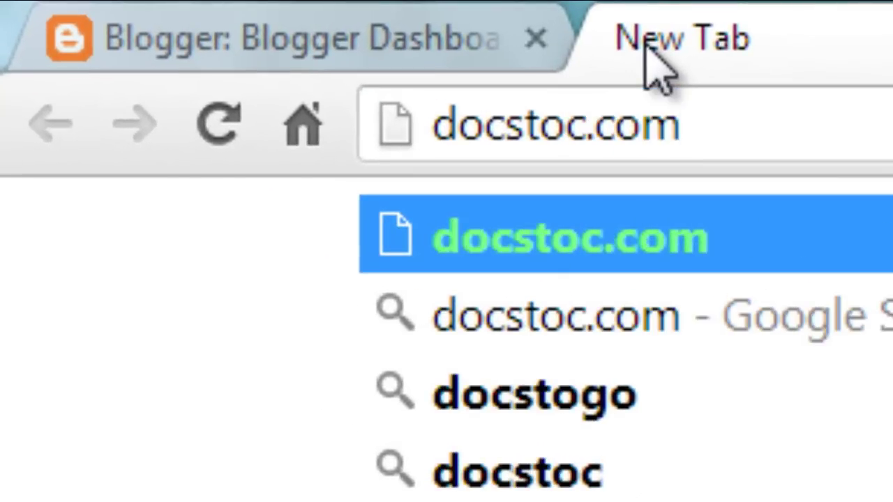
key("Return")
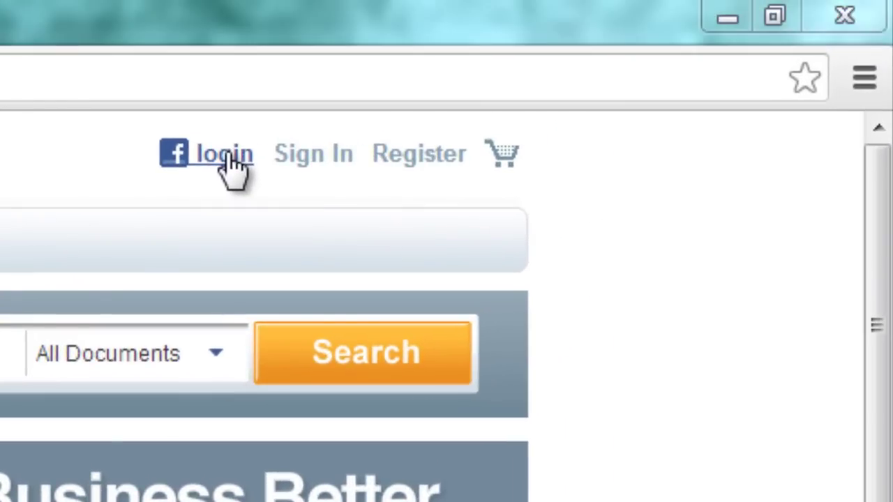
left_click(653, 56)
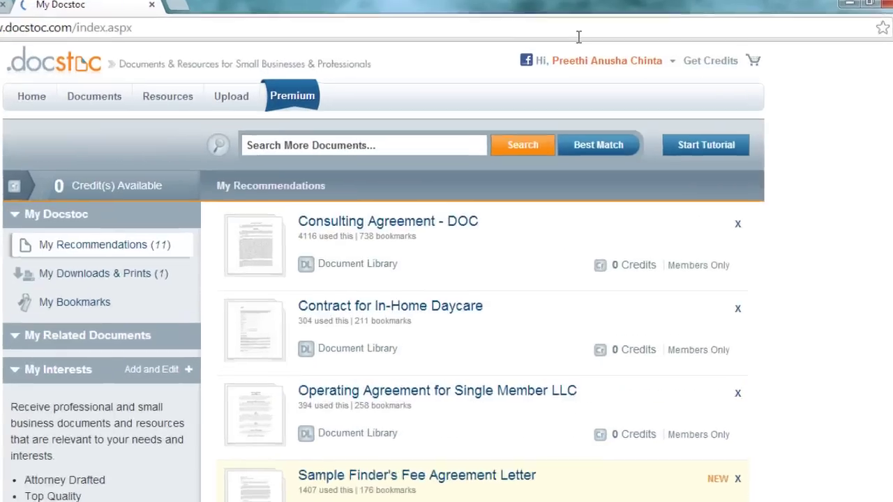
Open My Documents from the Docstoc account menu
left_click(608, 58)
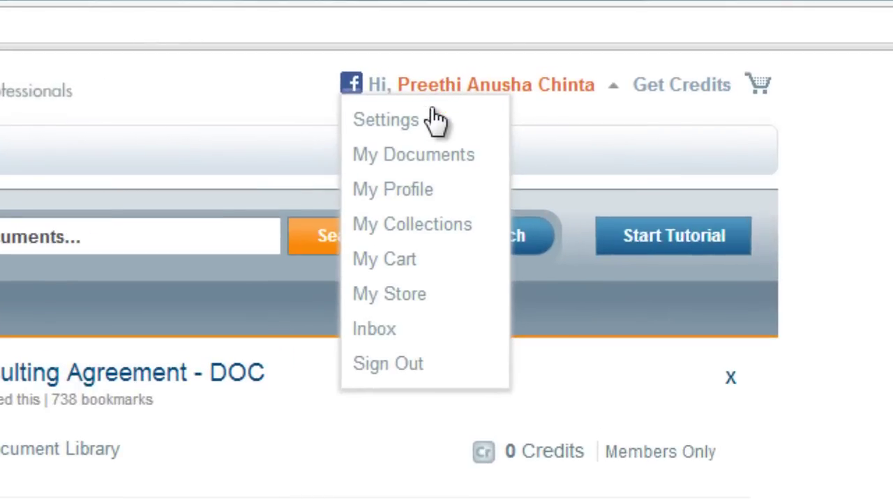
left_click(415, 170)
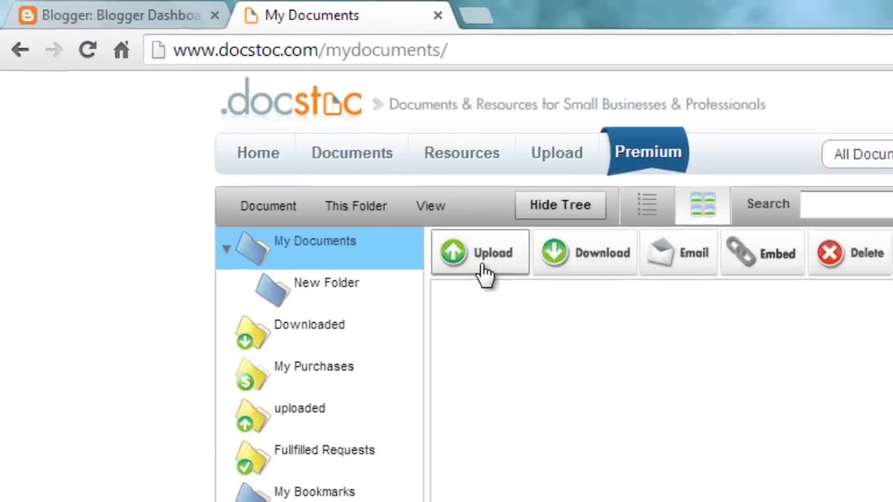
Start a Docstoc upload and pick CTET syllabus from the Downloads folder
left_click(483, 266)
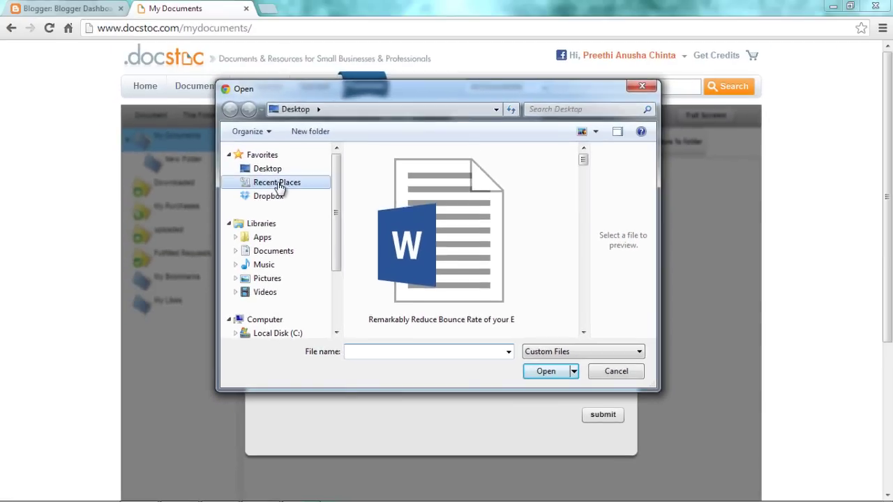
left_click(279, 185)
double_click(391, 183)
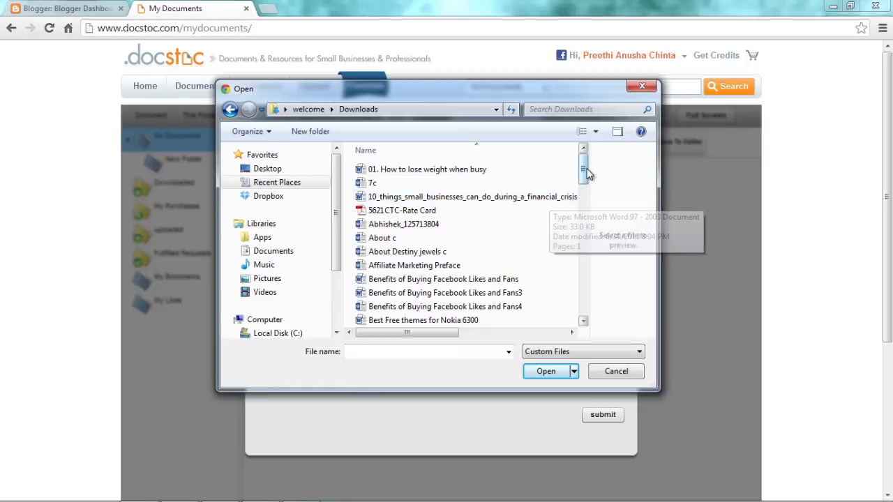
left_click_drag(586, 172, 585, 206)
left_click(392, 225)
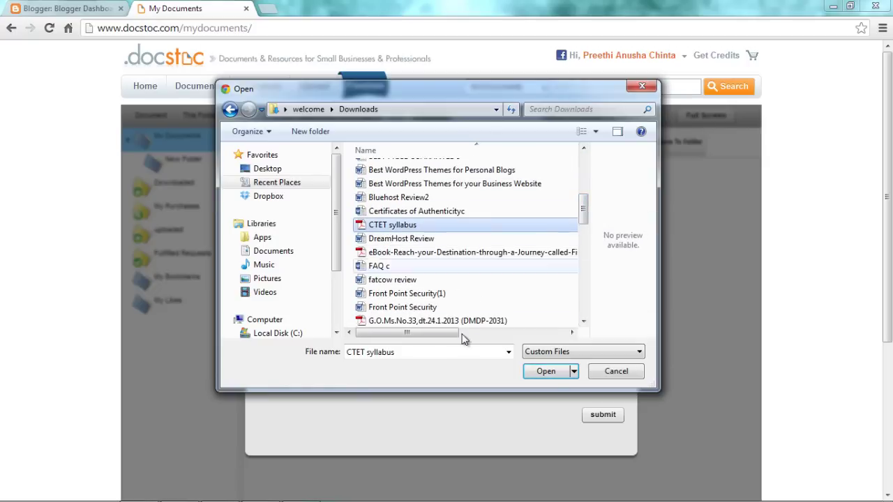
Attach CTET syllabus, title it 'Test to embed' and mark it Private
left_click(545, 373)
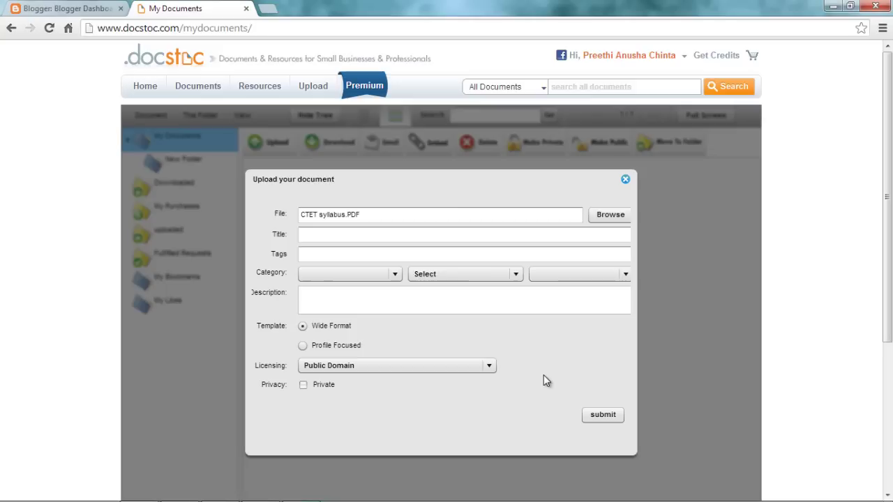
left_click(338, 239)
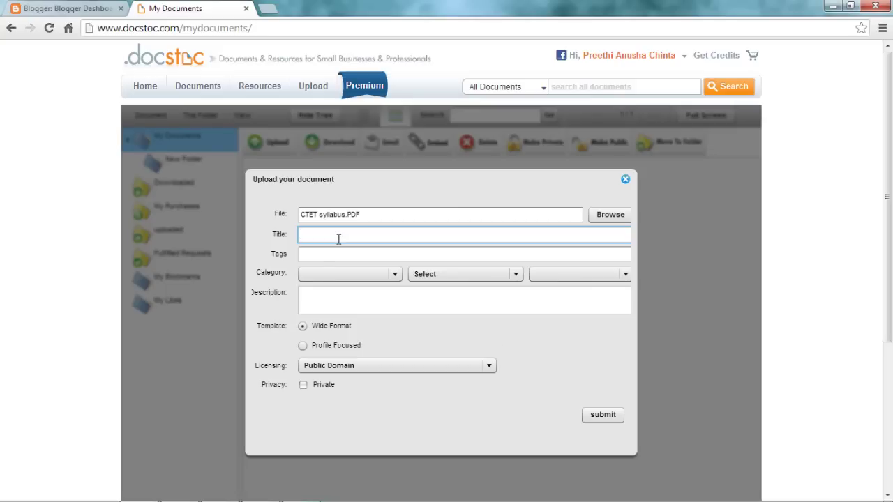
type("Test to embed")
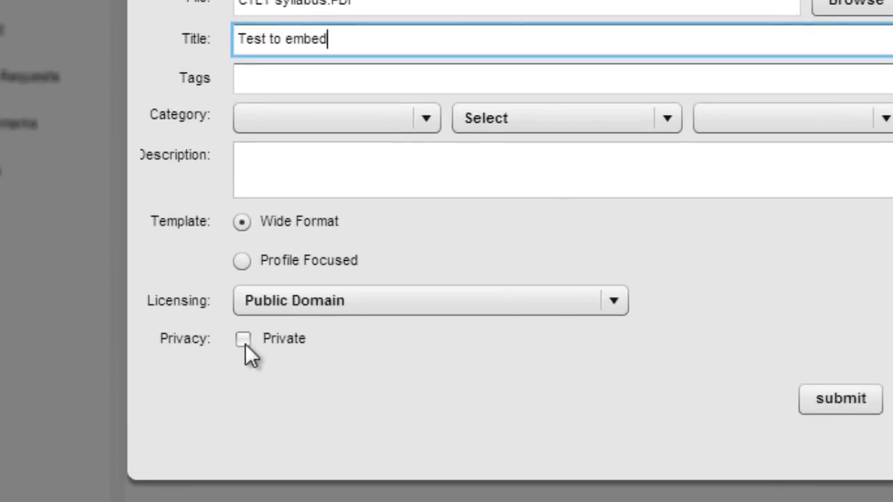
left_click(243, 339)
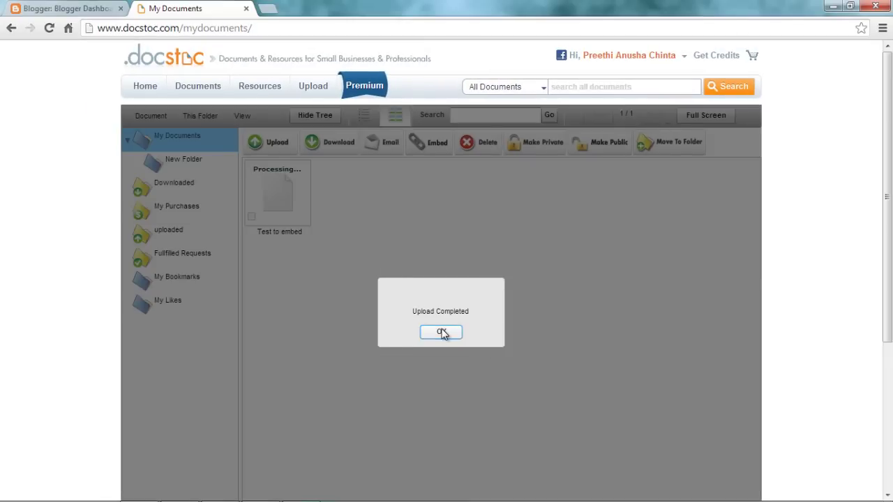
Open the 'Test to embed' document and copy its 670 × 550 embed code
left_click(441, 332)
mouse_move(263, 216)
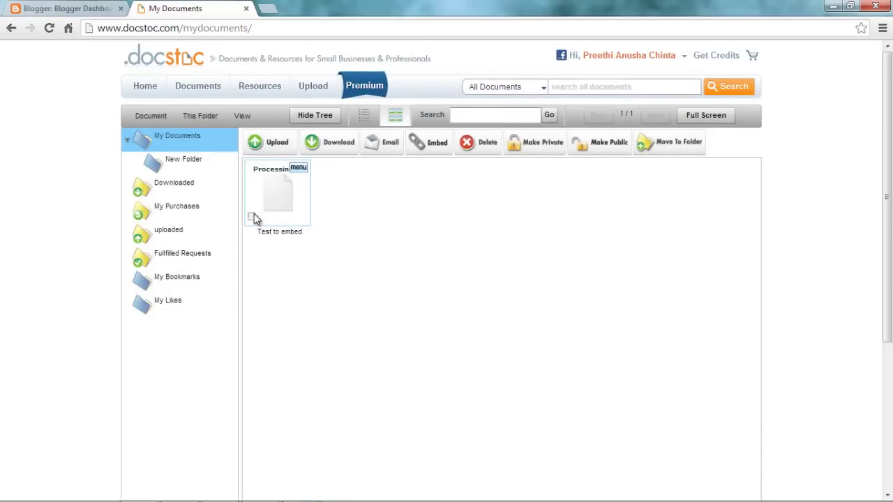
left_click(280, 198)
left_click(304, 141)
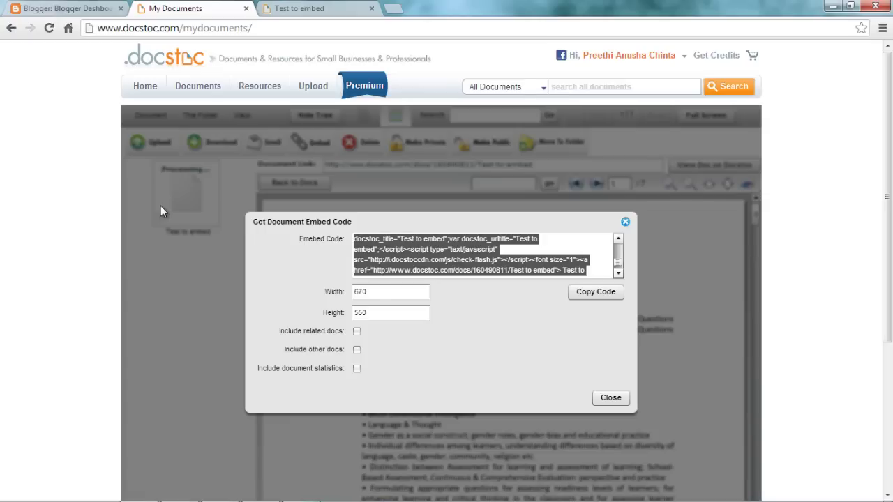
left_click(380, 292)
left_click(591, 291)
Open Post 1 of the Test and Trial blog in the Blogger editor
left_click(71, 6)
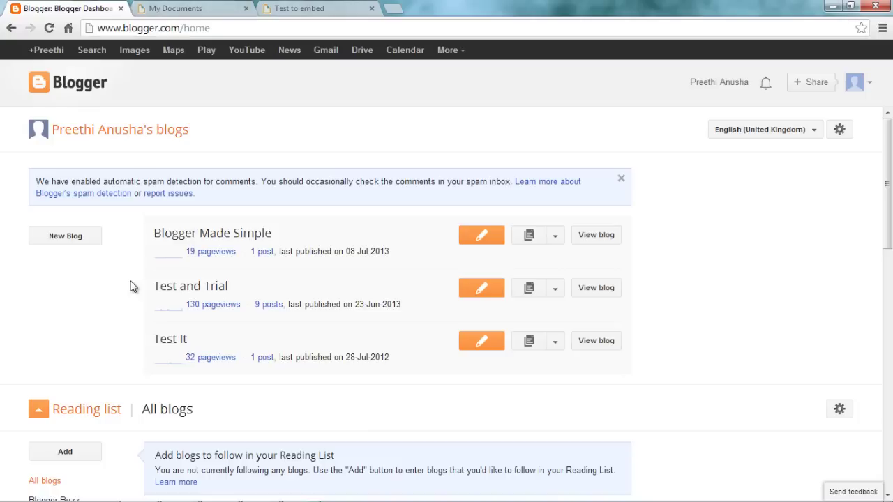
left_click(194, 293)
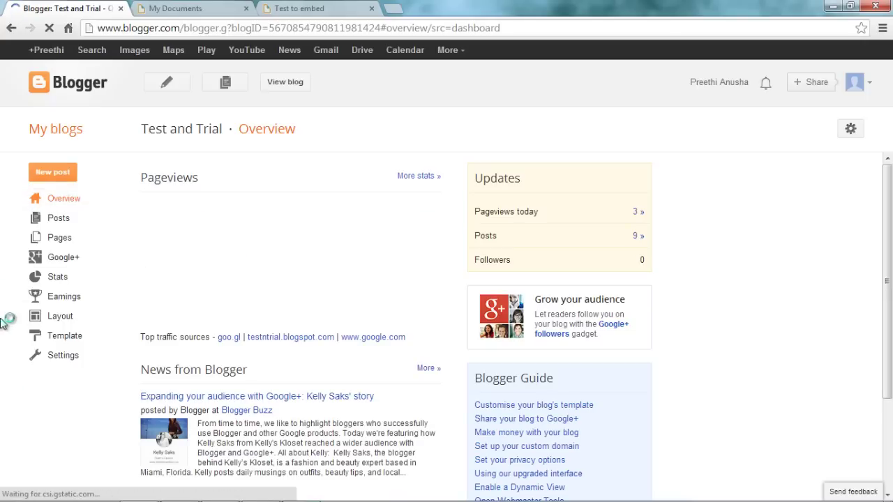
left_click(74, 222)
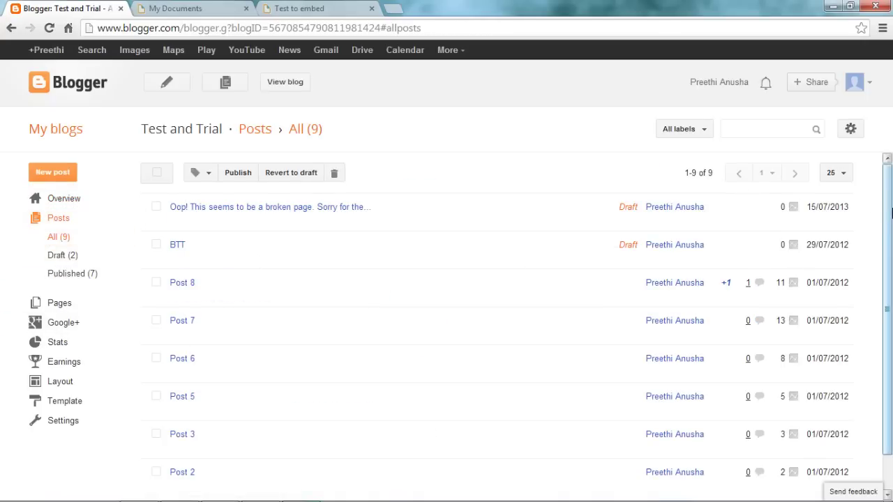
scroll(773, 235, "down", 1)
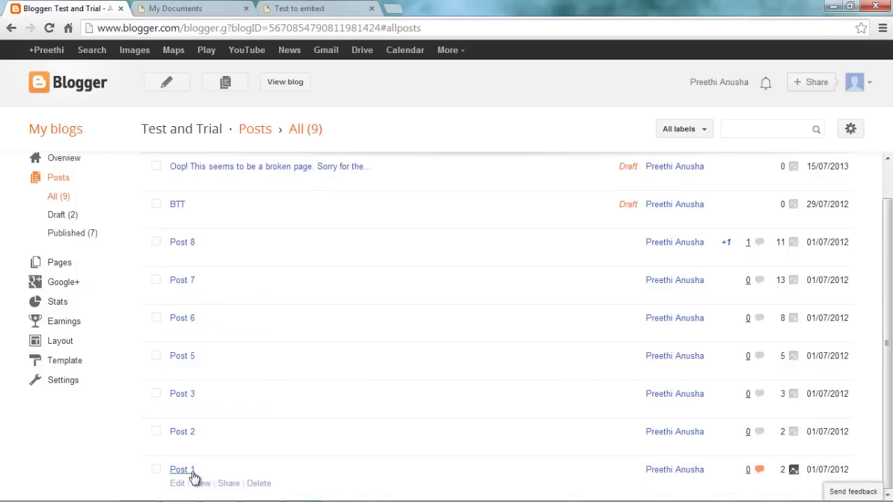
left_click(179, 485)
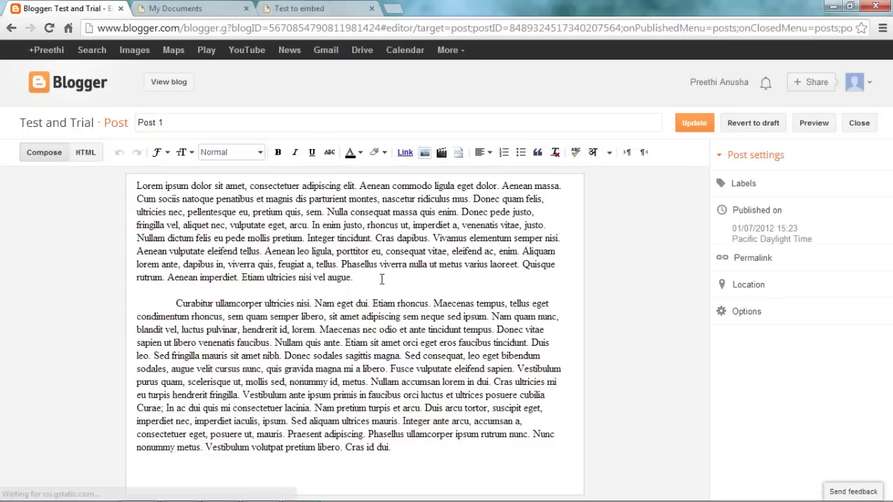
Insert a new line of slashes between Post 1's two lorem ipsum paragraphs
left_click(353, 287)
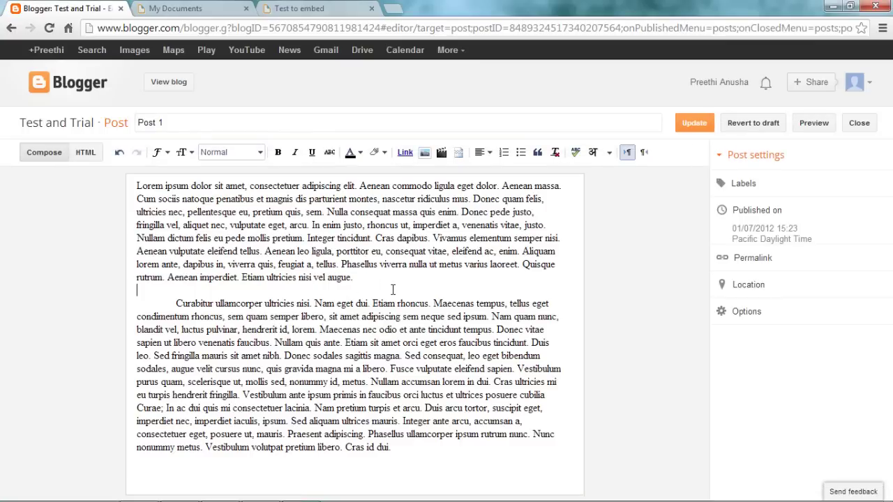
key("Return")
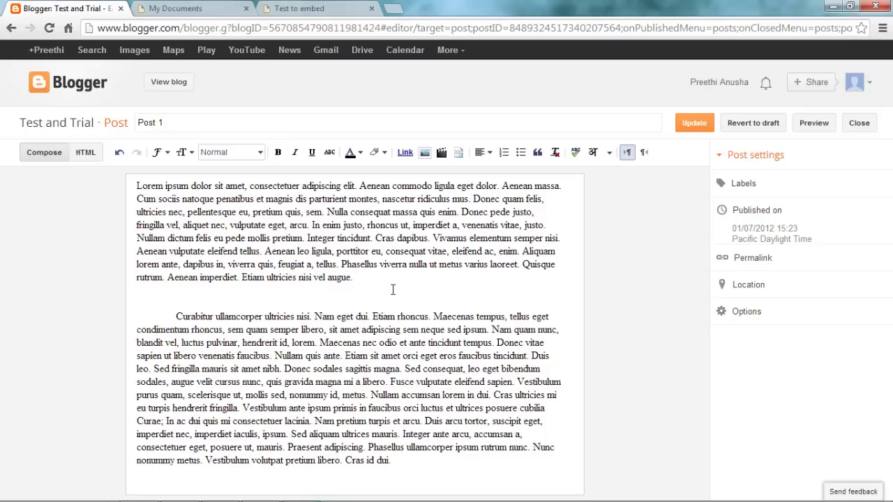
type("------------------------")
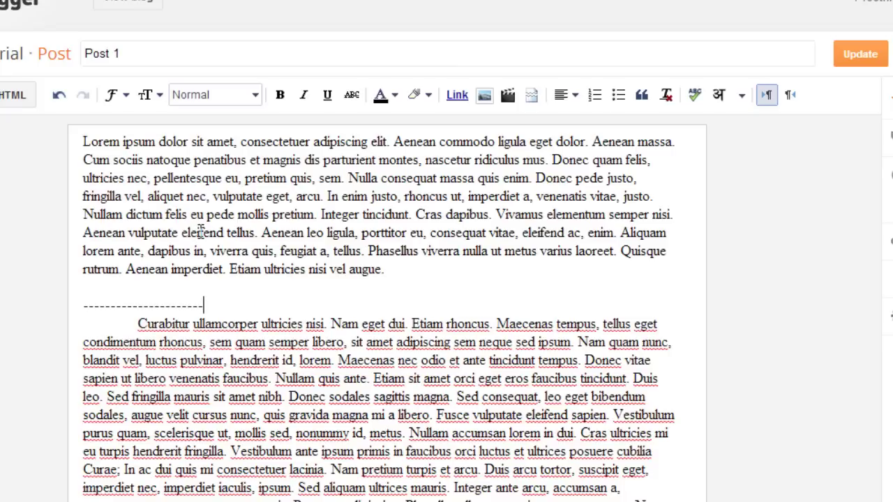
key("BackSpace")
key("BackSpace")
key("BackSpace")
key("BackSpace")
key("BackSpace")
key("BackSpace")
key("BackSpace")
key("BackSpace")
key("BackSpace")
key("BackSpace")
key("BackSpace")
key("BackSpace")
key("BackSpace")
key("BackSpace")
key("BackSpace")
key("BackSpace")
key("BackSpace")
key("BackSpace")
key("BackSpace")
key("BackSpace")
key("Return")
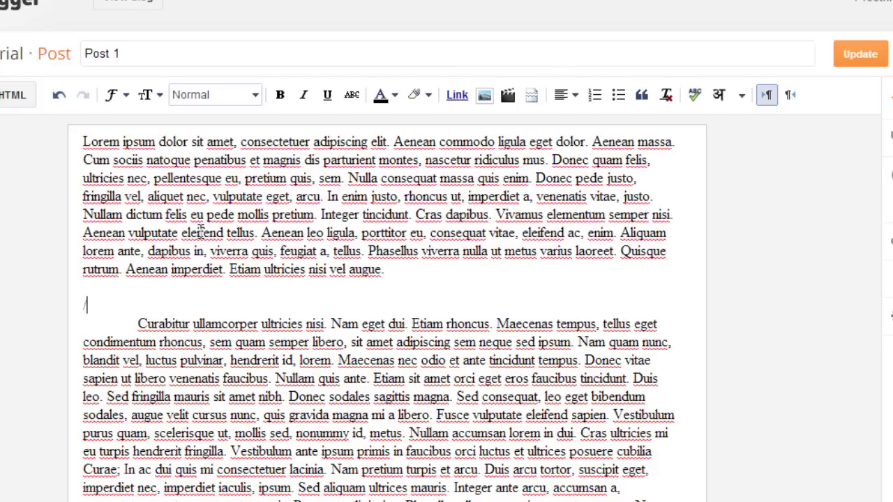
type("/////////////////")
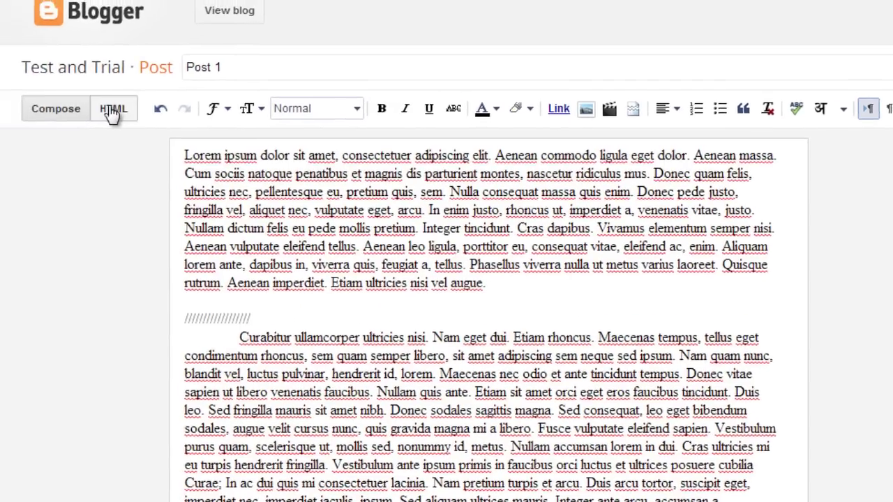
In HTML view, replace the slash line with the pasted docstoc embed code, then return to Compose
left_click(12, 95)
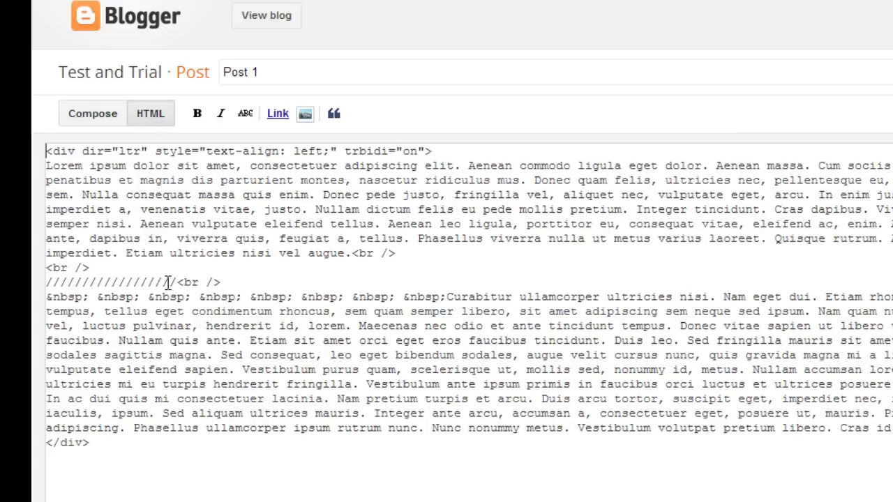
left_click_drag(177, 282, 42, 292)
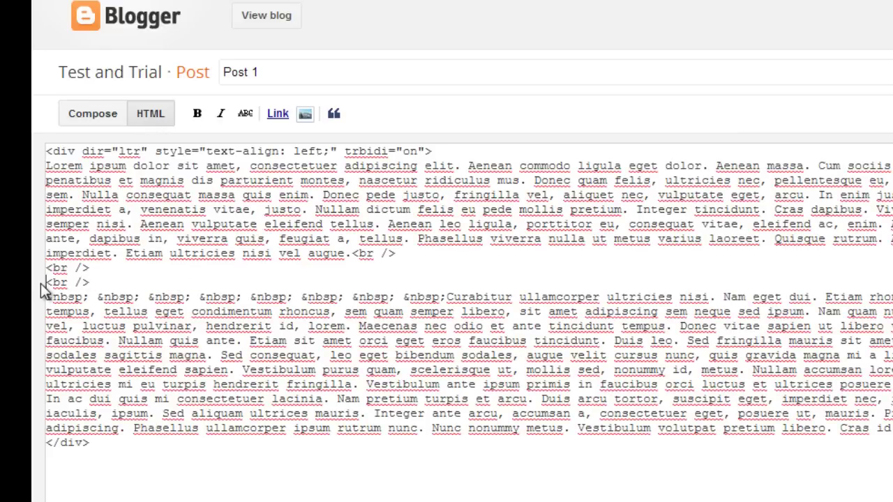
key("Return")
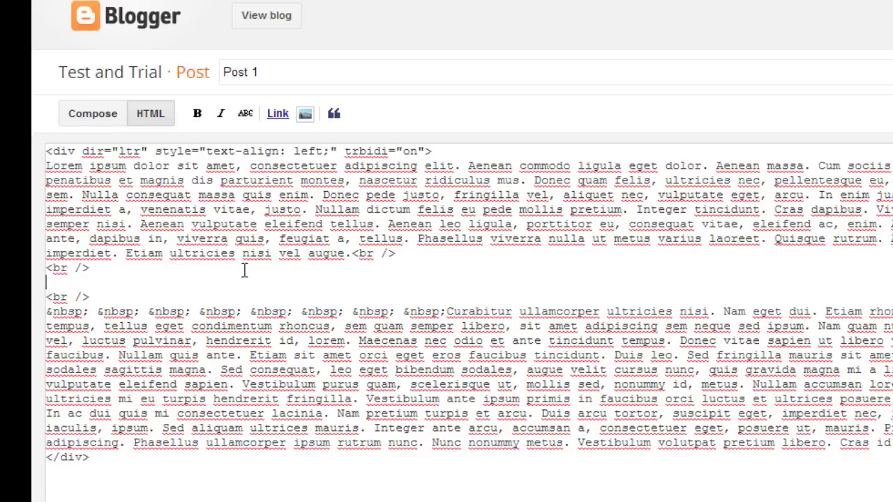
key("ctrl+v")
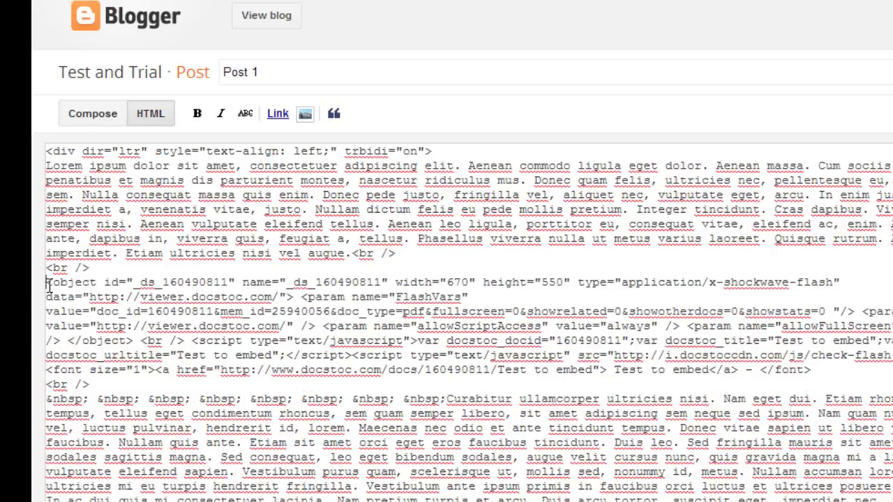
left_click_drag(46, 282, 210, 375)
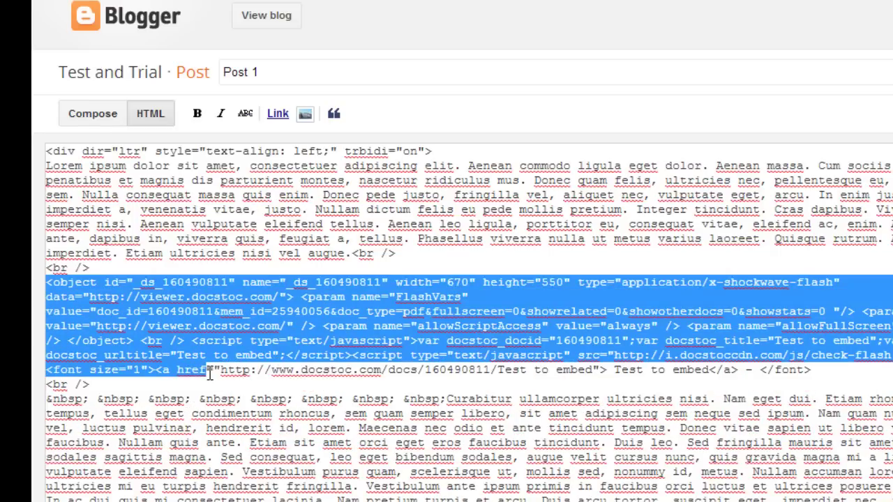
left_click(91, 117)
left_click_drag(803, 209, 584, 181)
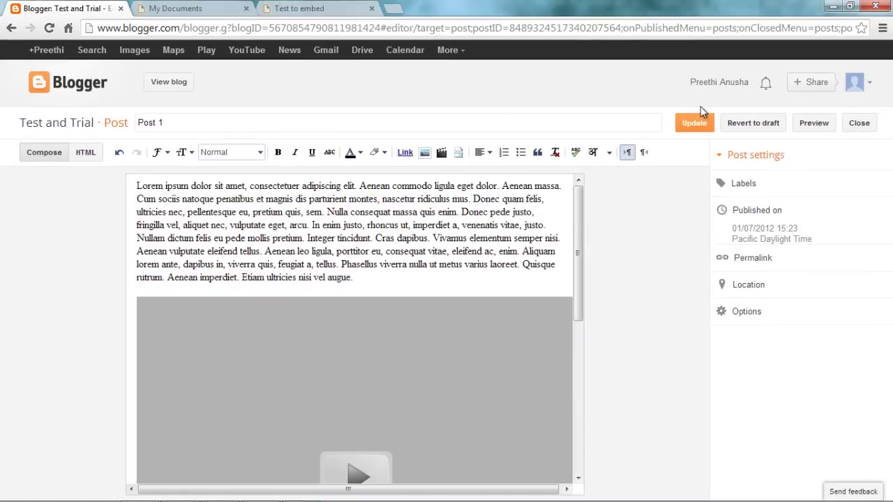
Update Post 1 and scroll the live blog to the embedded docstoc viewer
left_click(694, 124)
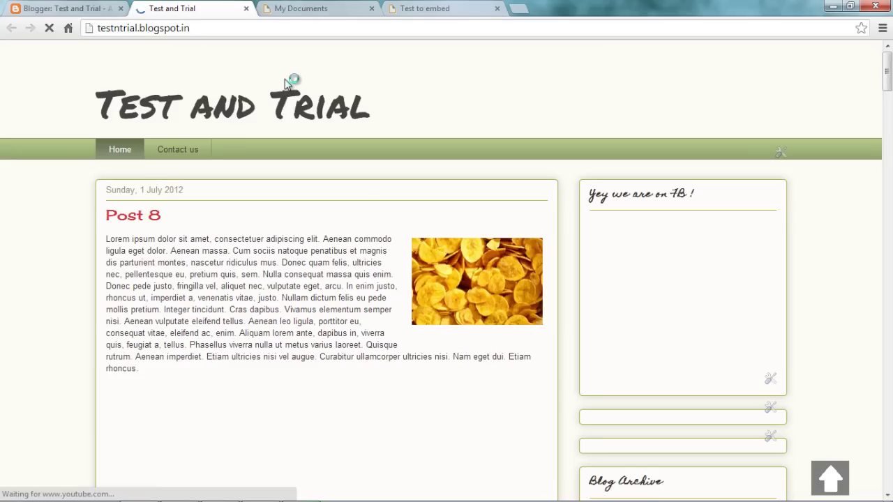
scroll(881, 209, "down", 10)
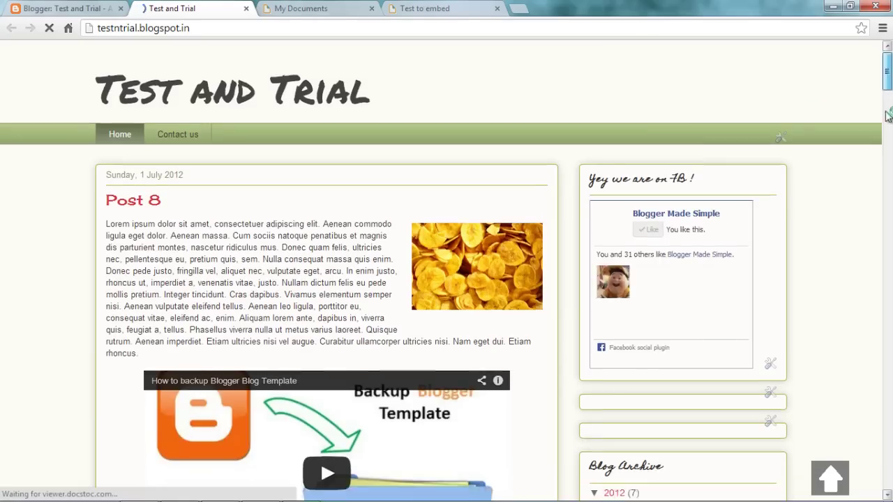
left_click_drag(880, 210, 882, 256)
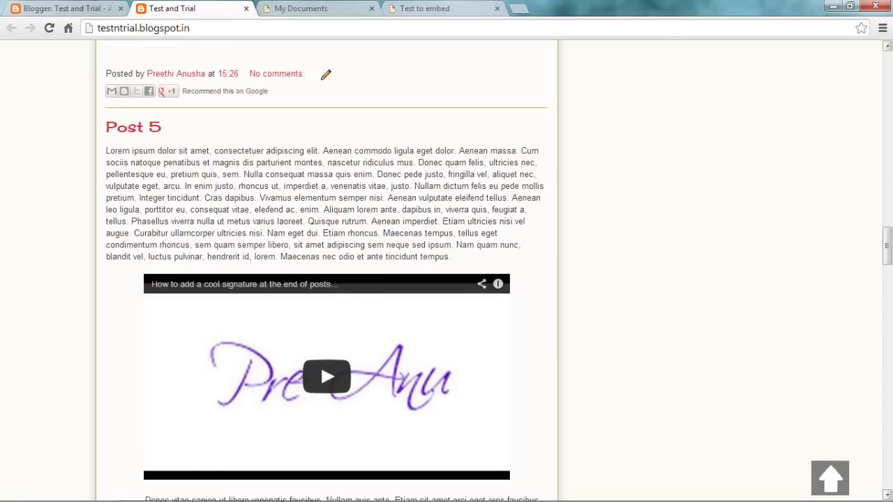
left_click_drag(887, 260, 887, 226)
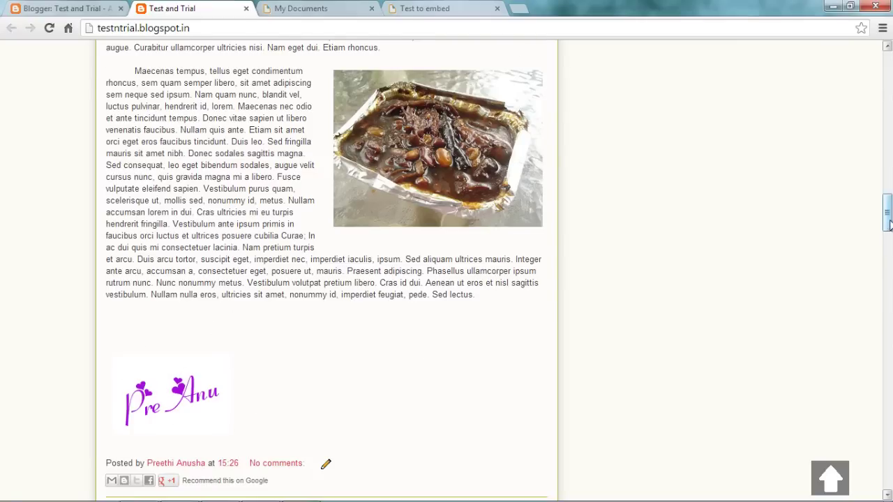
mouse_move(888, 209)
left_mouse_down()
mouse_move(886, 111)
mouse_move(878, 334)
left_mouse_up()
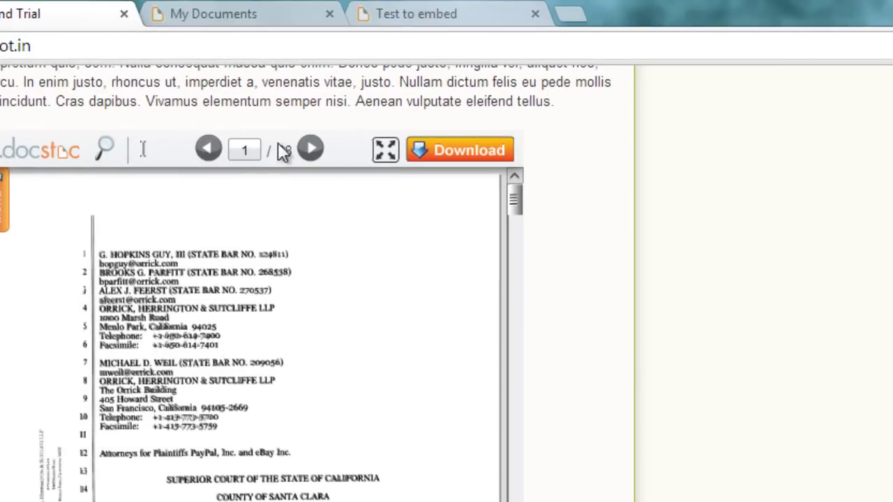
Page forward in the embedded PDF, try Download, and dismiss the error popup
left_click(314, 150)
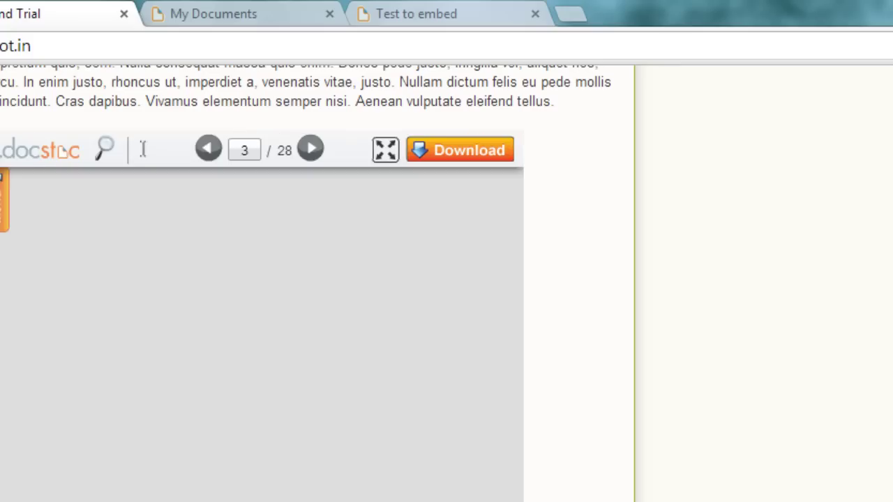
left_click(458, 153)
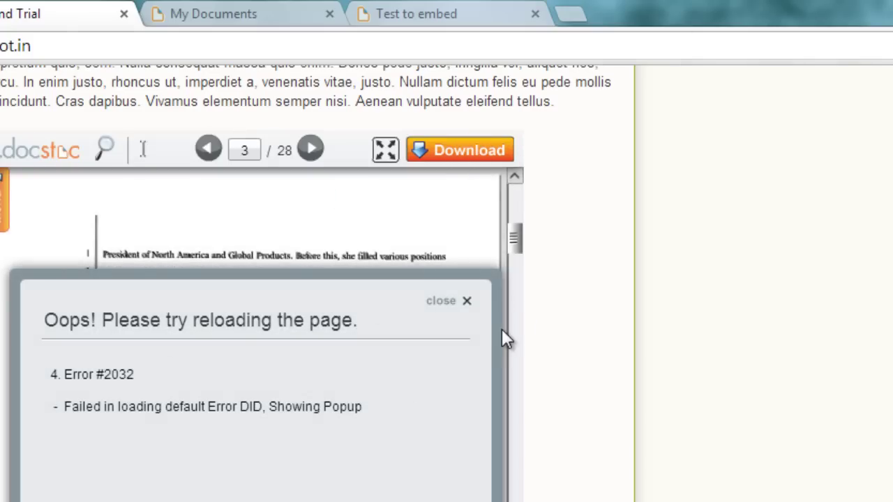
left_click(467, 301)
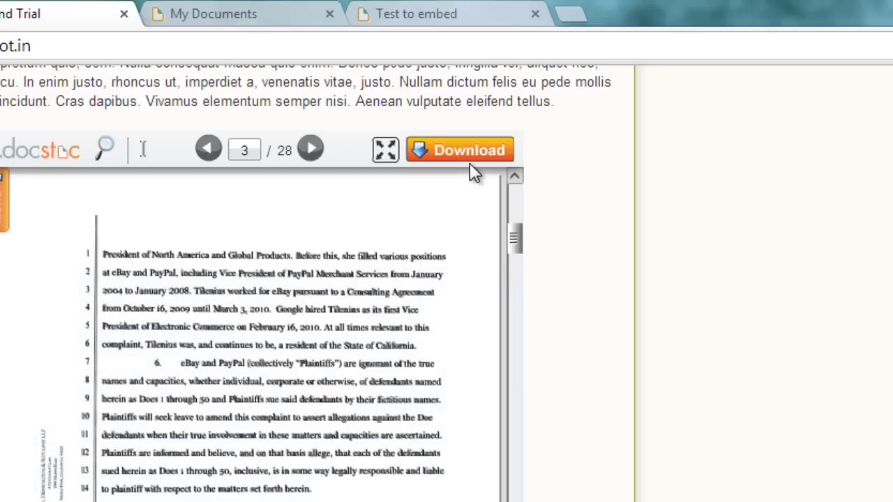